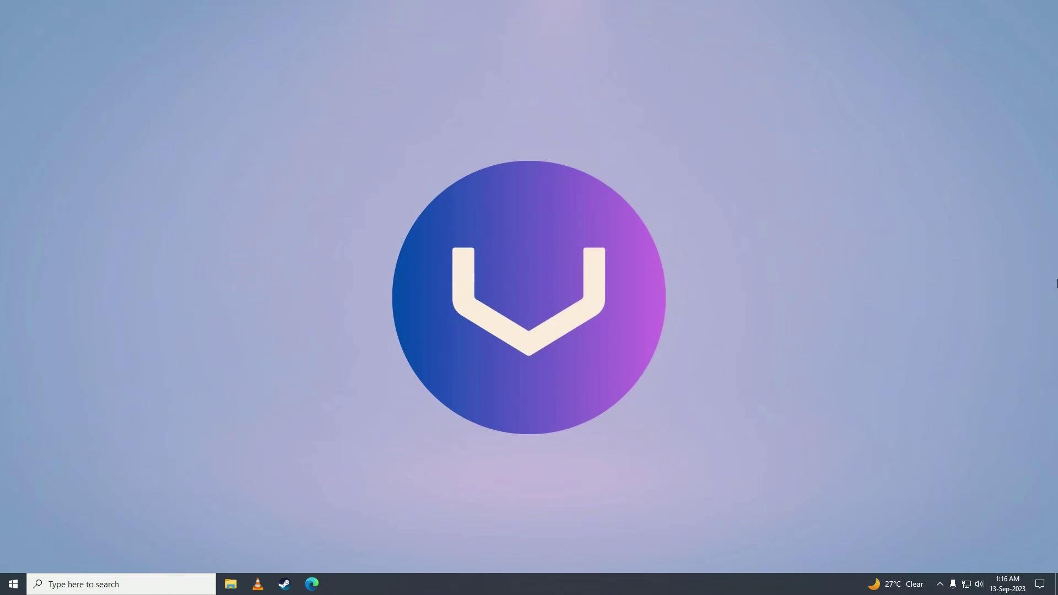
- Search the web for wiztree in Edge and go to the official WizTree site
left_click(312, 584)
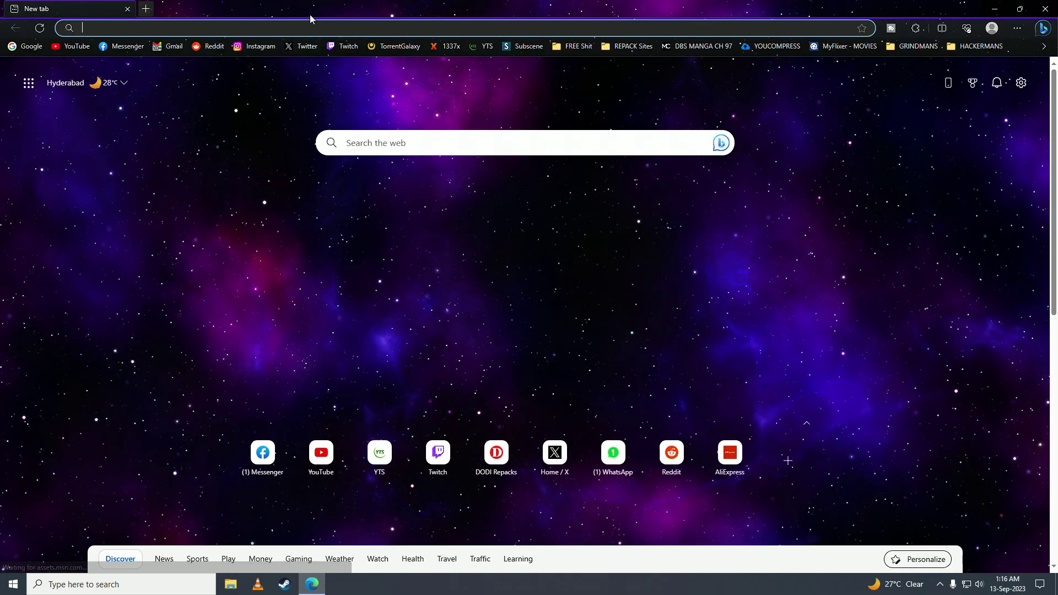
type("wiztr")
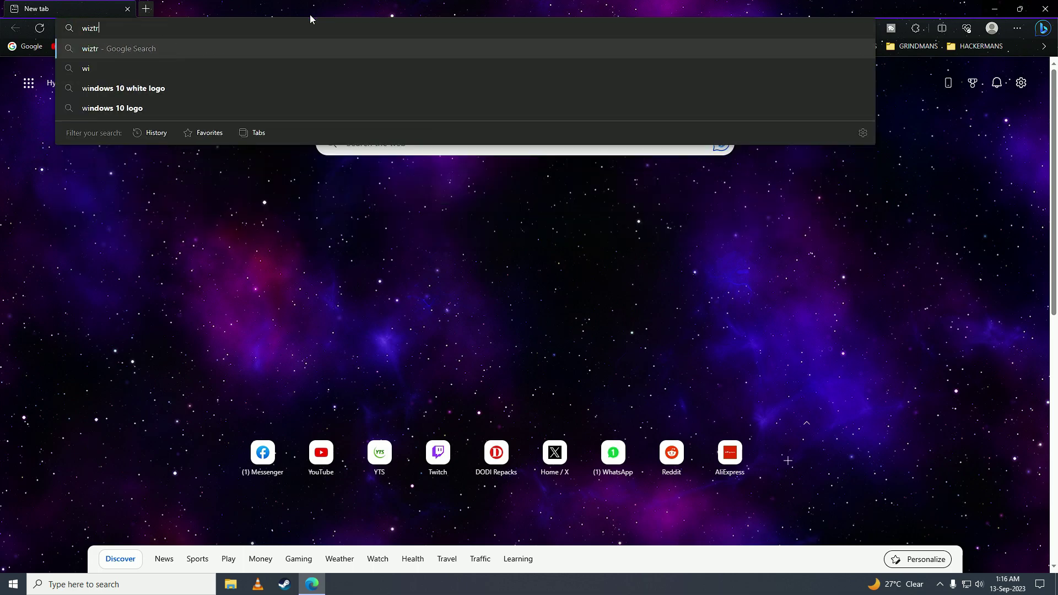
type("ee")
key("Return")
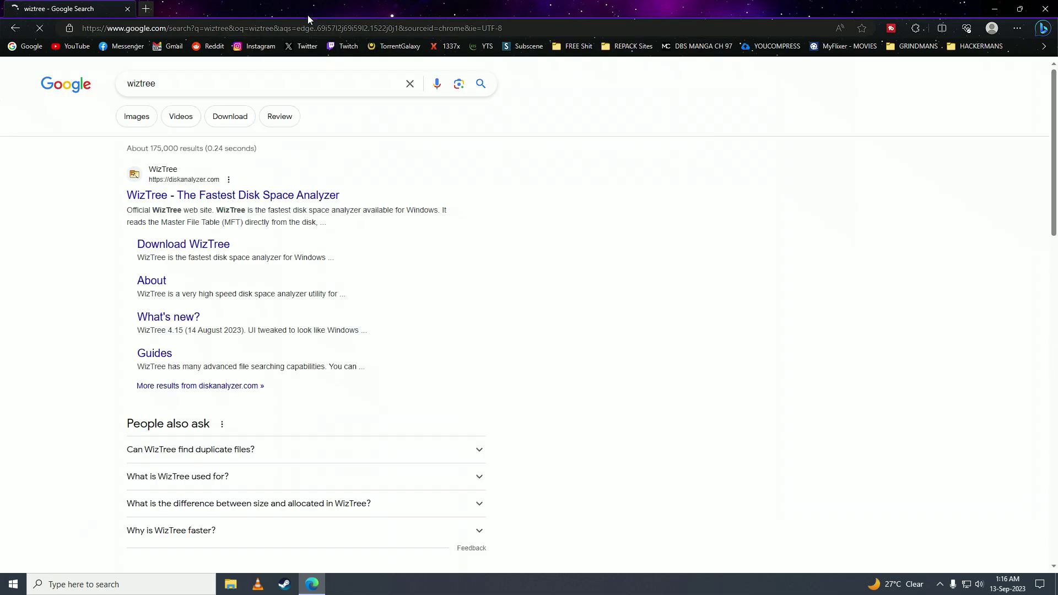
left_click(187, 196)
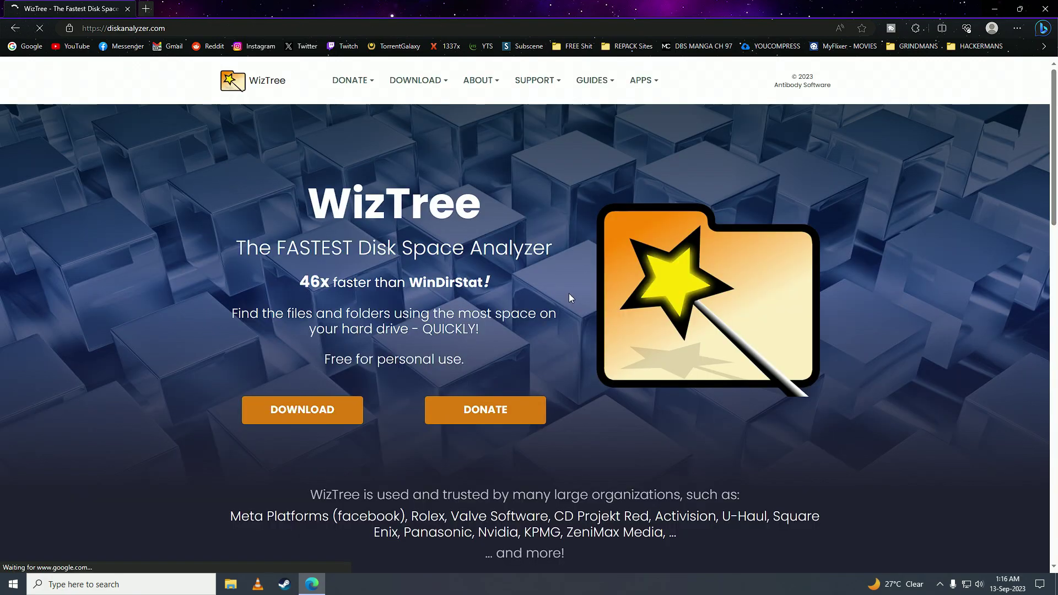
- Queue the wiztree_4_15_setup.exe installer from the Download WizTree page
left_click(322, 414)
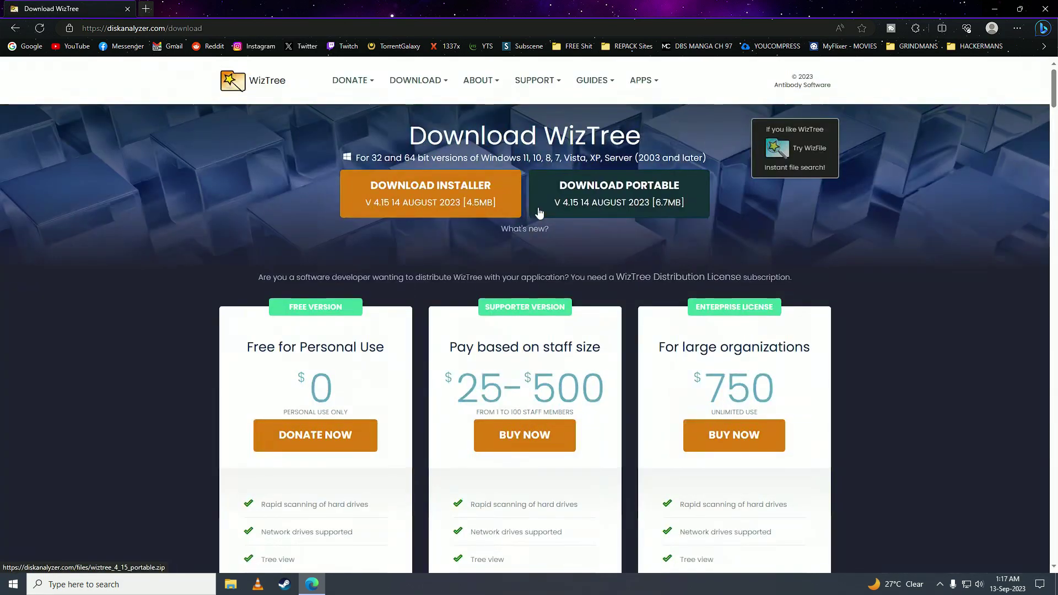
left_click(437, 205)
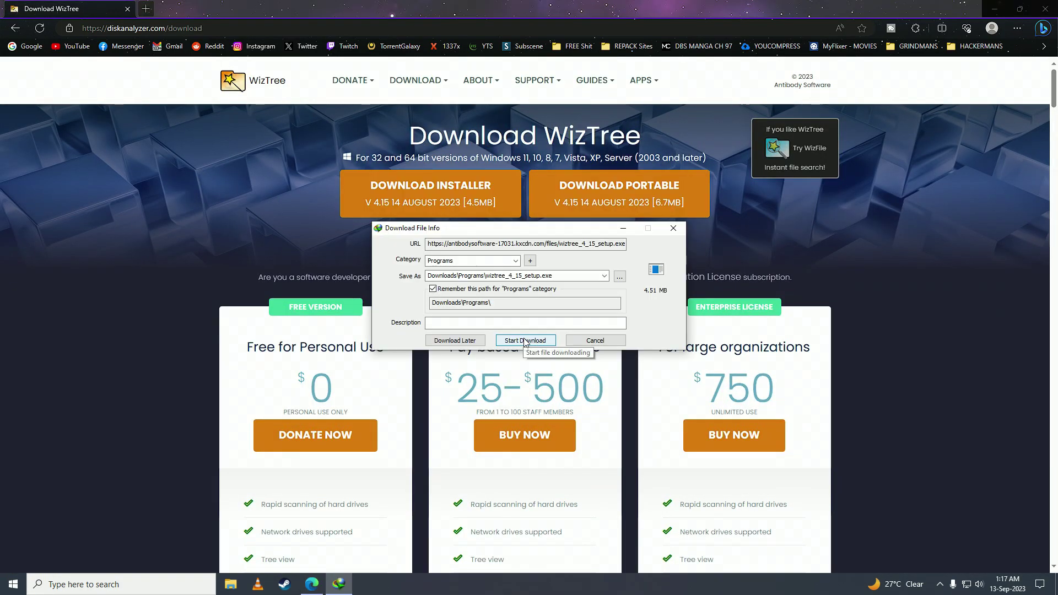
- Run the installer, allow UAC, accept the license and complete WizTree v4.15 setup
left_click(523, 341)
left_click(433, 330)
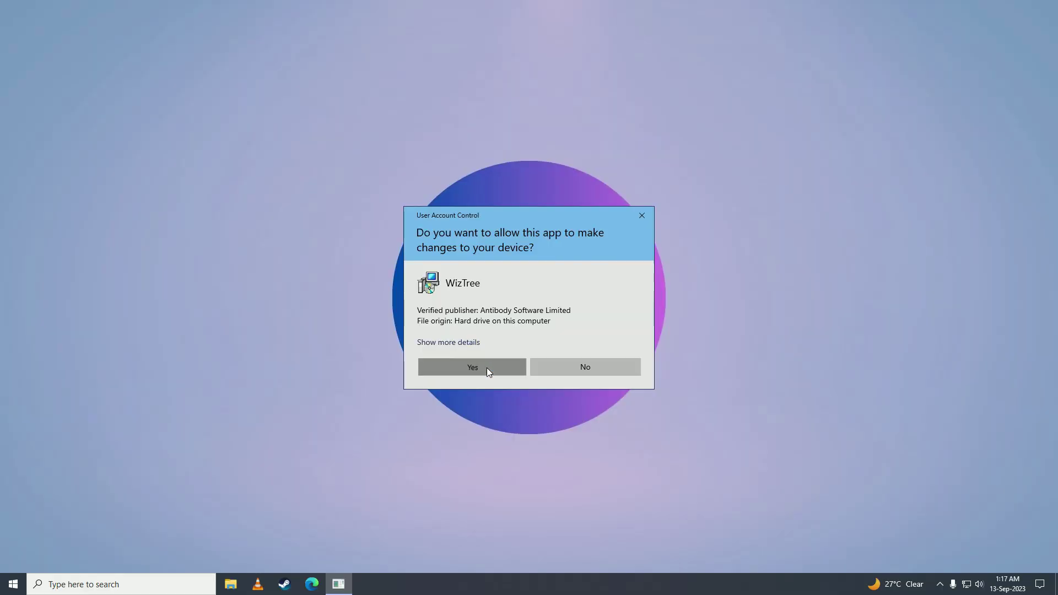
left_click(487, 368)
left_click(467, 346)
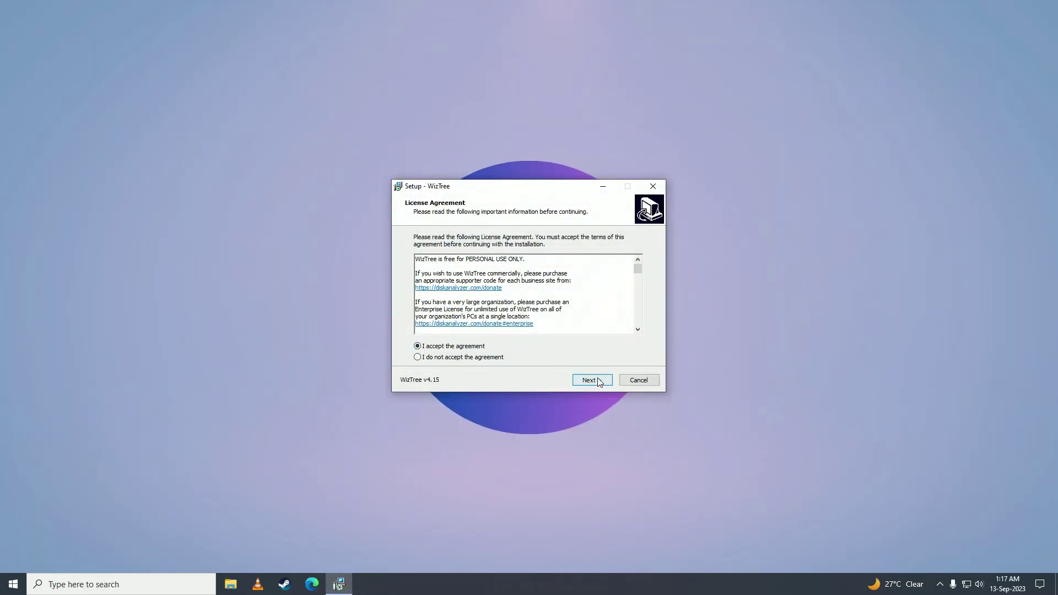
left_click(592, 380)
left_click(592, 380)
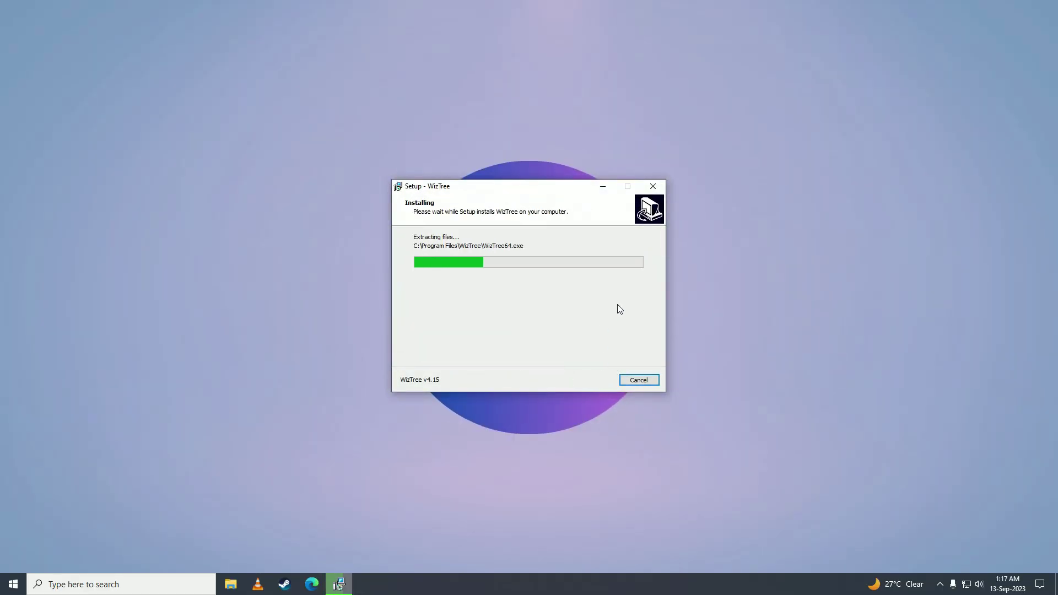
left_click(602, 379)
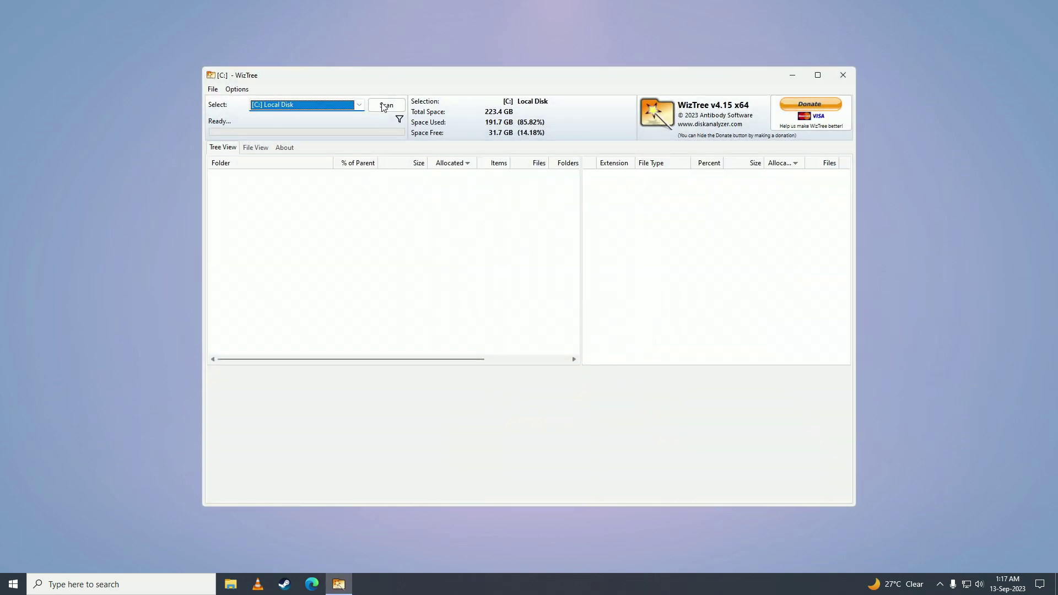
- Scan the C: and D: drives together via Select Multiple
left_click(358, 106)
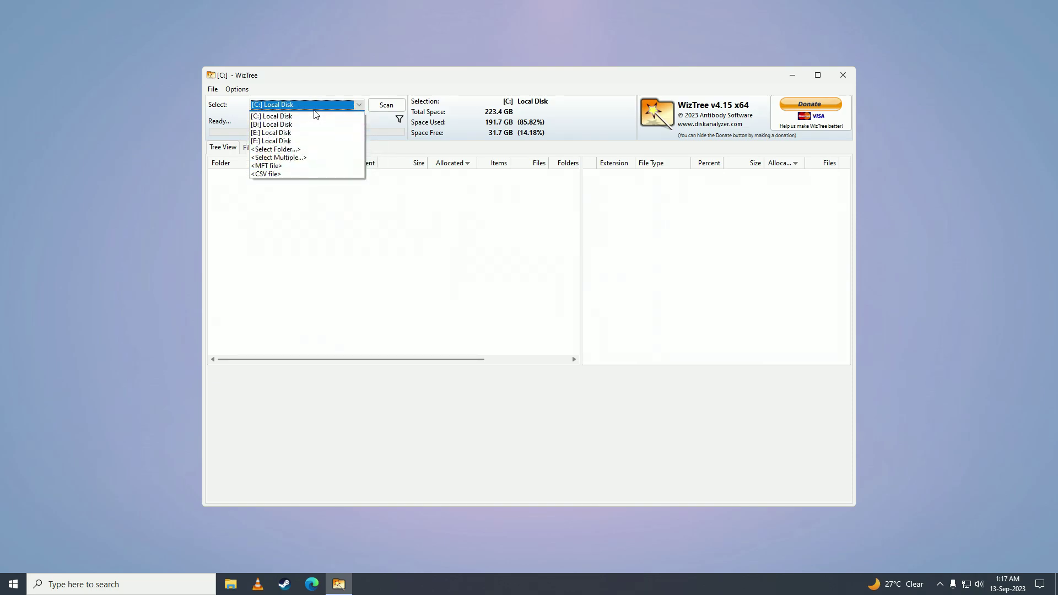
left_click(294, 158)
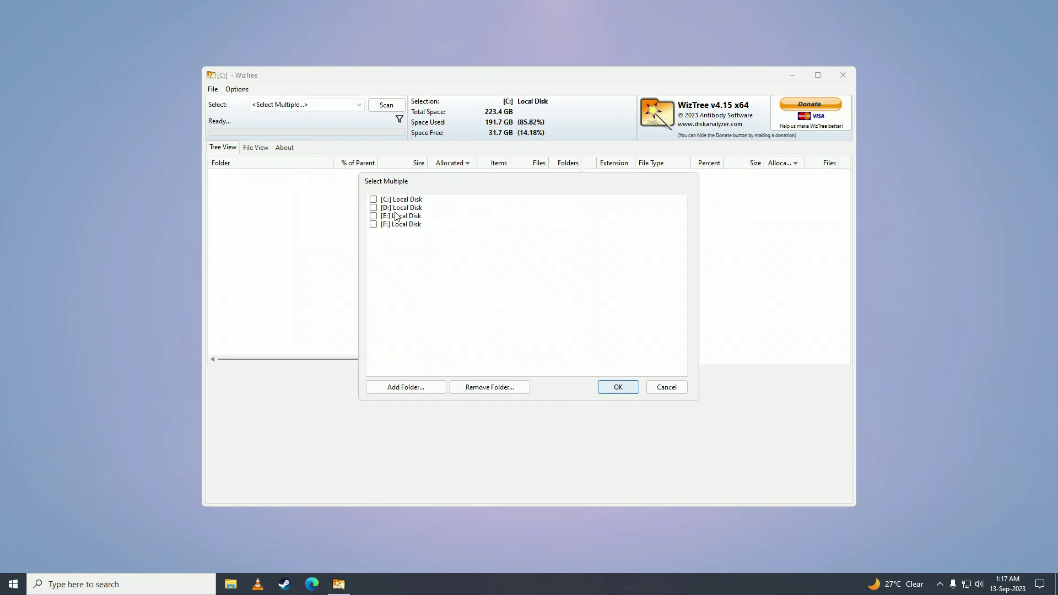
left_click(373, 199)
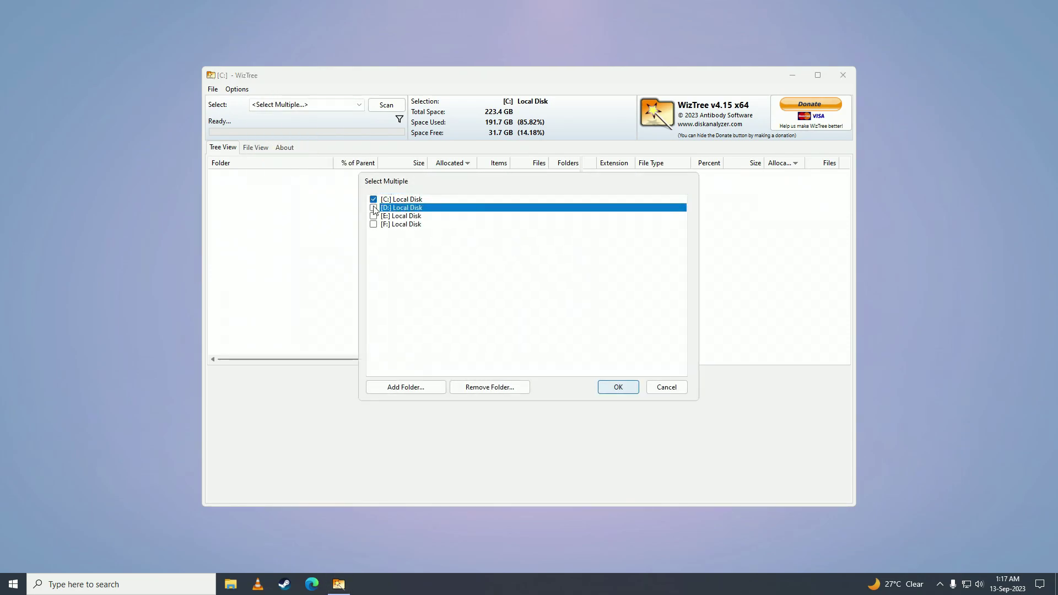
left_click(618, 386)
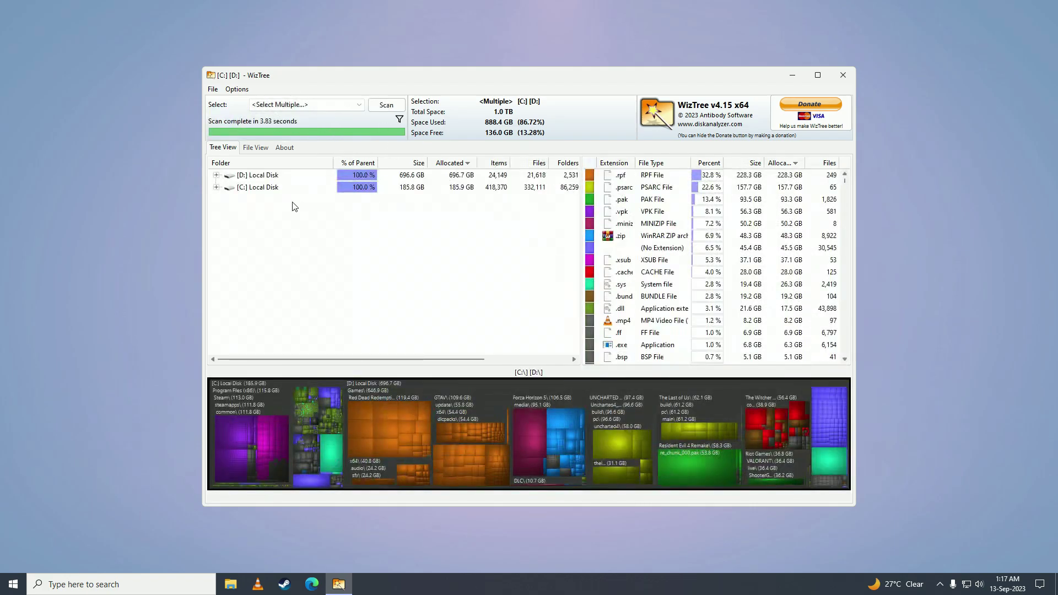
- Expand C: Local Disk into Program Files (x86) and check the Steam folder size
left_click(243, 190)
left_click(217, 188)
left_click(316, 189)
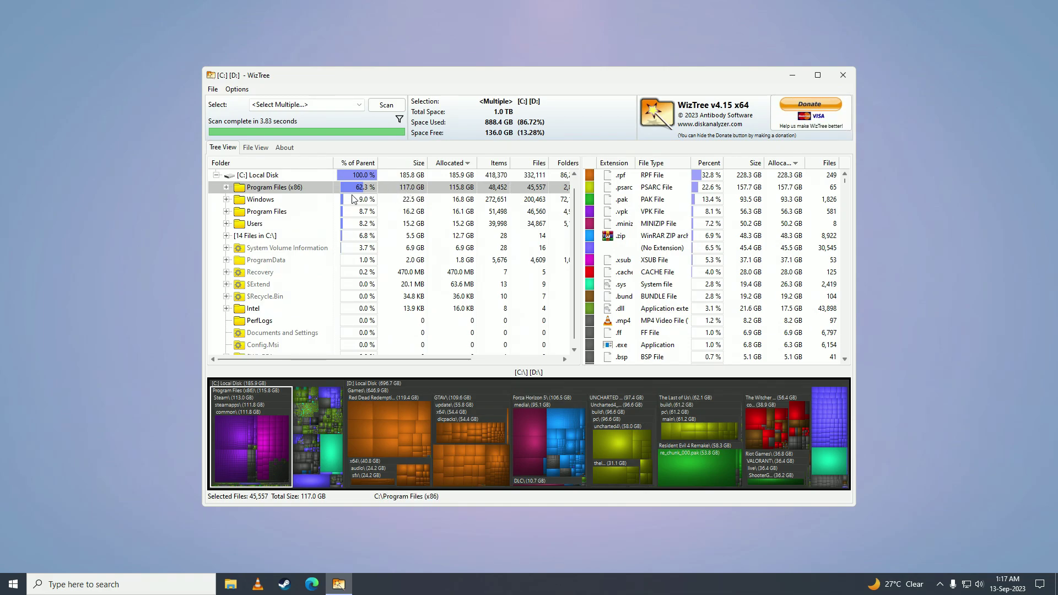
left_click(263, 203)
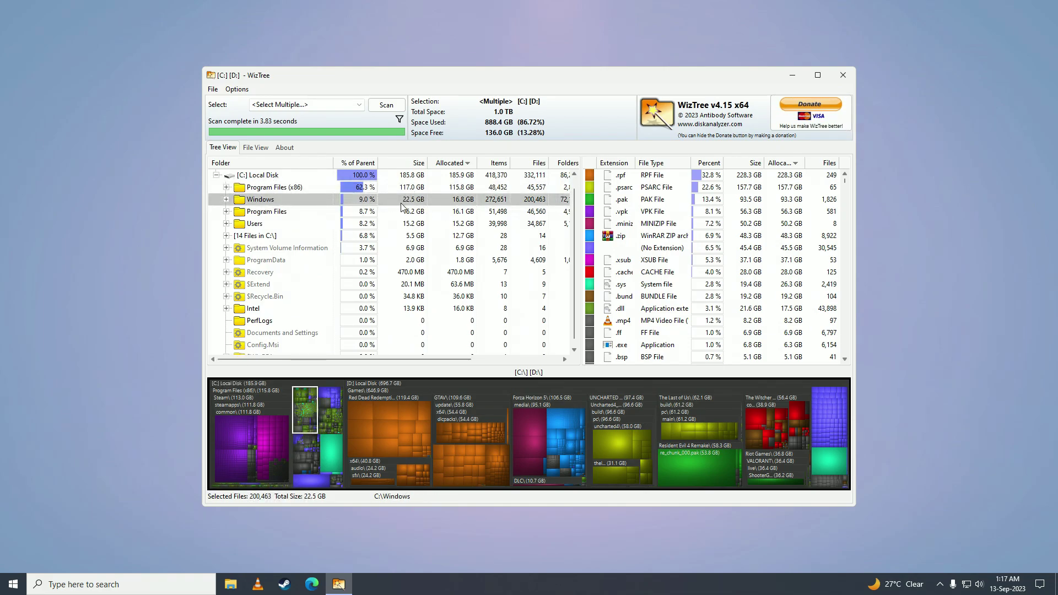
left_click(229, 188)
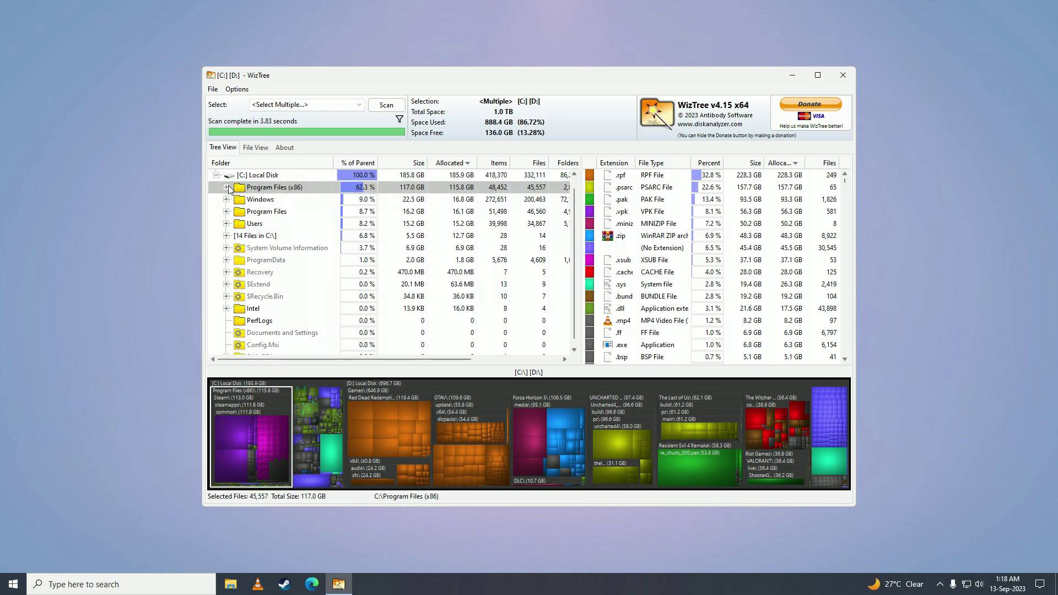
left_click(227, 187)
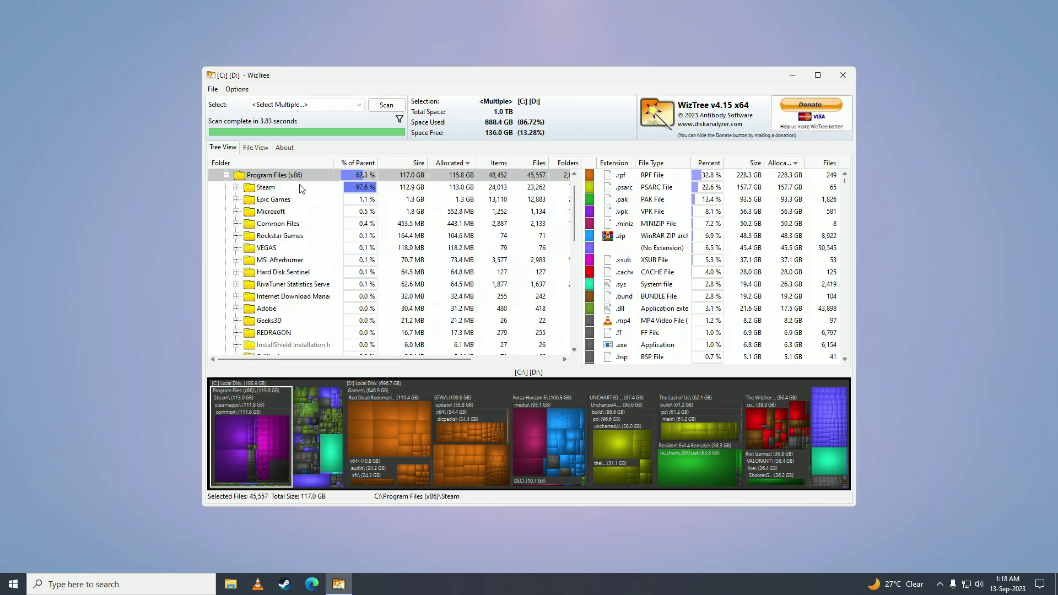
left_click(404, 190)
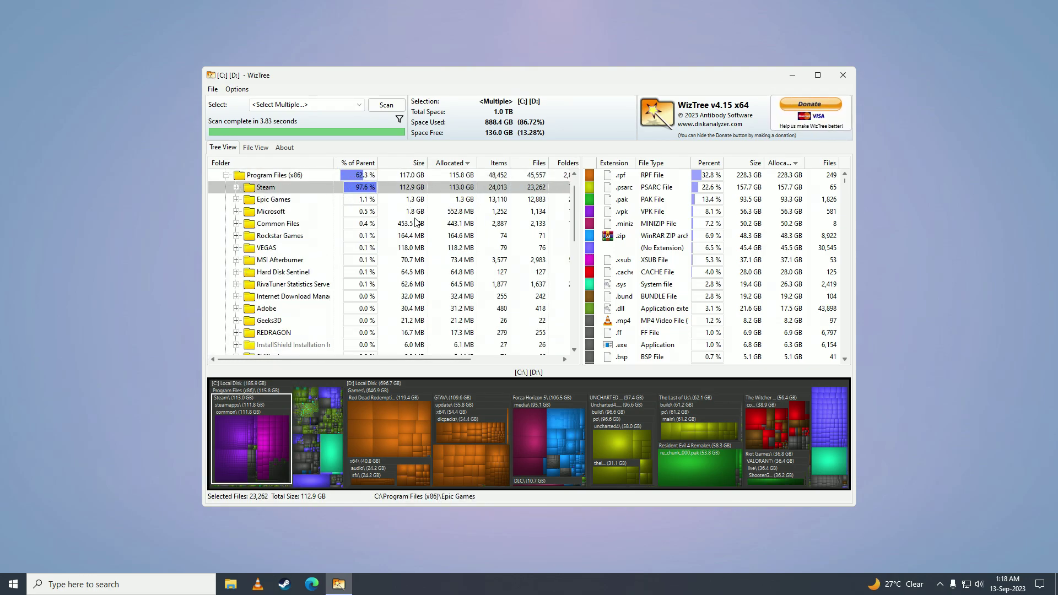
scroll(397, 263, "down", 2)
scroll(369, 285, "down", 2)
scroll(248, 222, "up", 5)
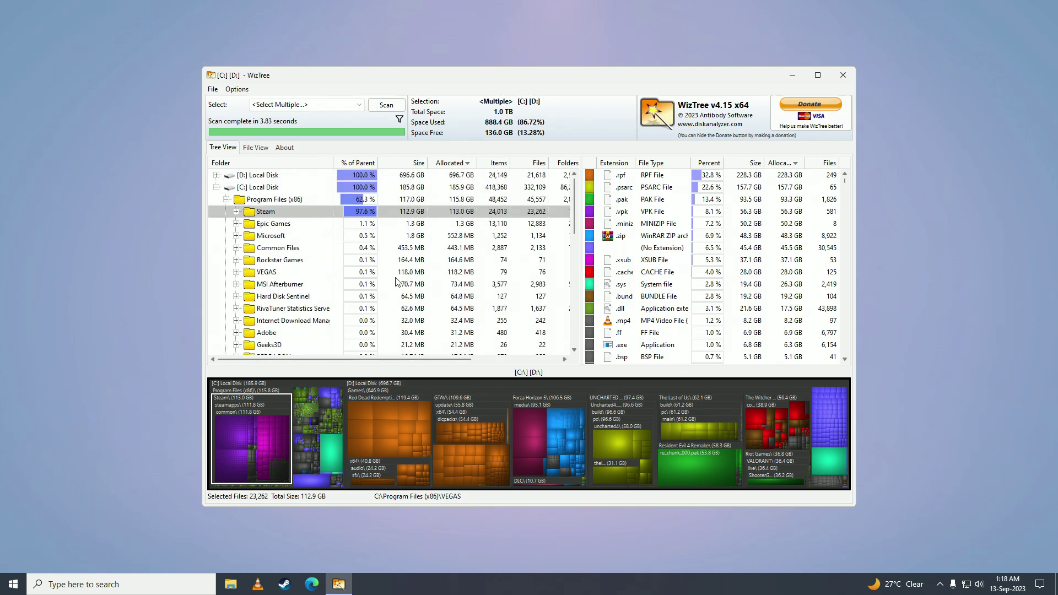
- Drill through Steam > steamapps > common to inspect Counter-Strike and Call of Duty HQ sizes
left_click(237, 212)
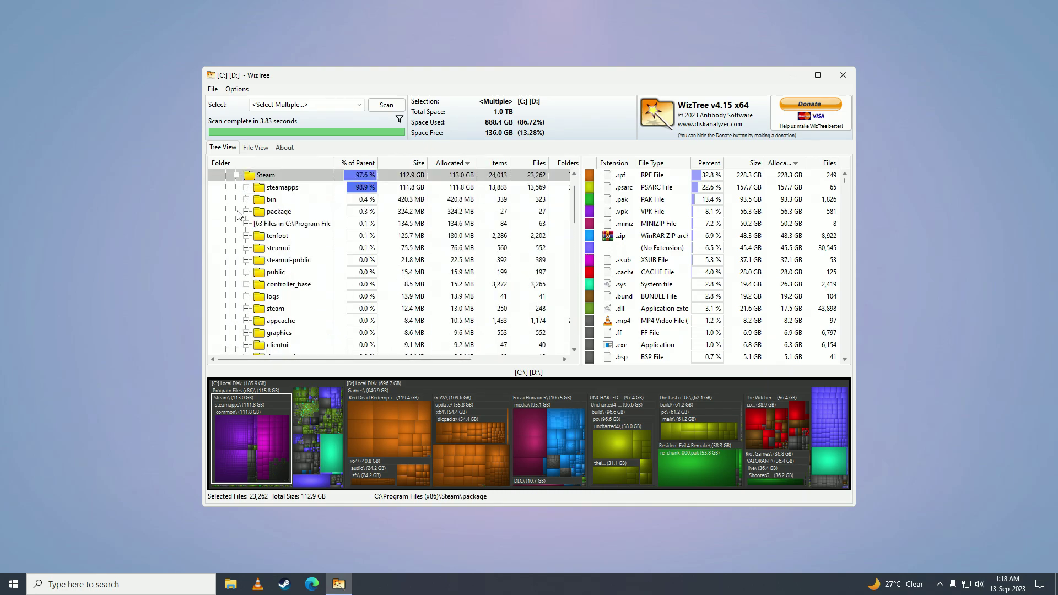
left_click(300, 188)
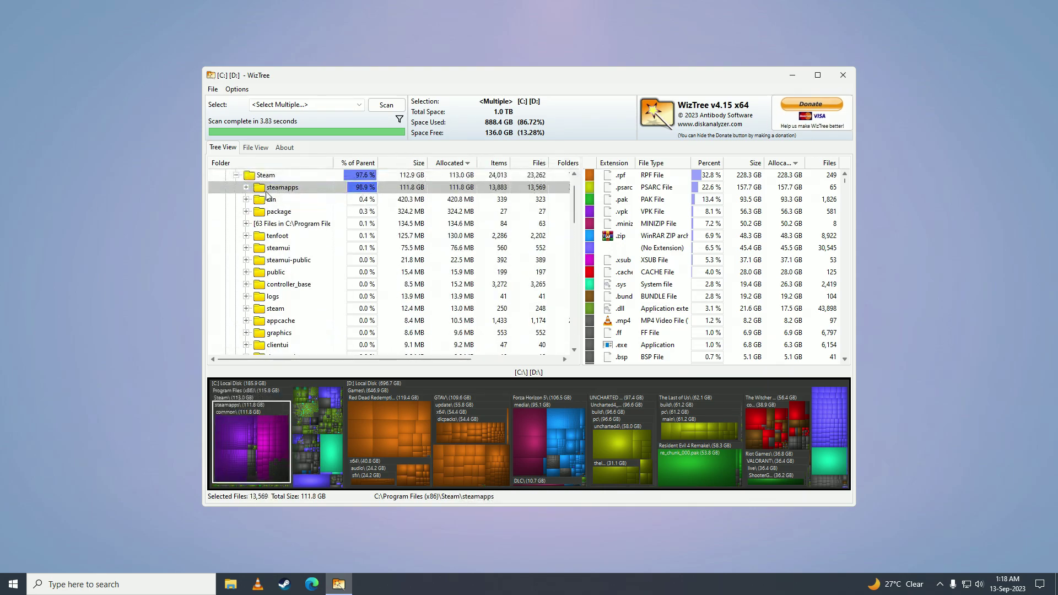
left_click(246, 187)
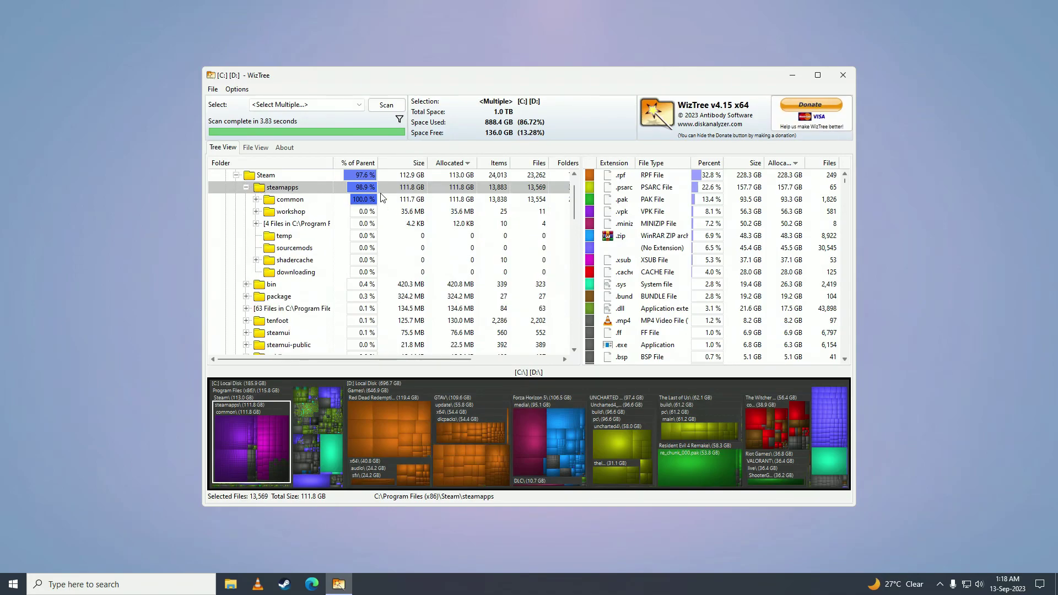
left_click(276, 203)
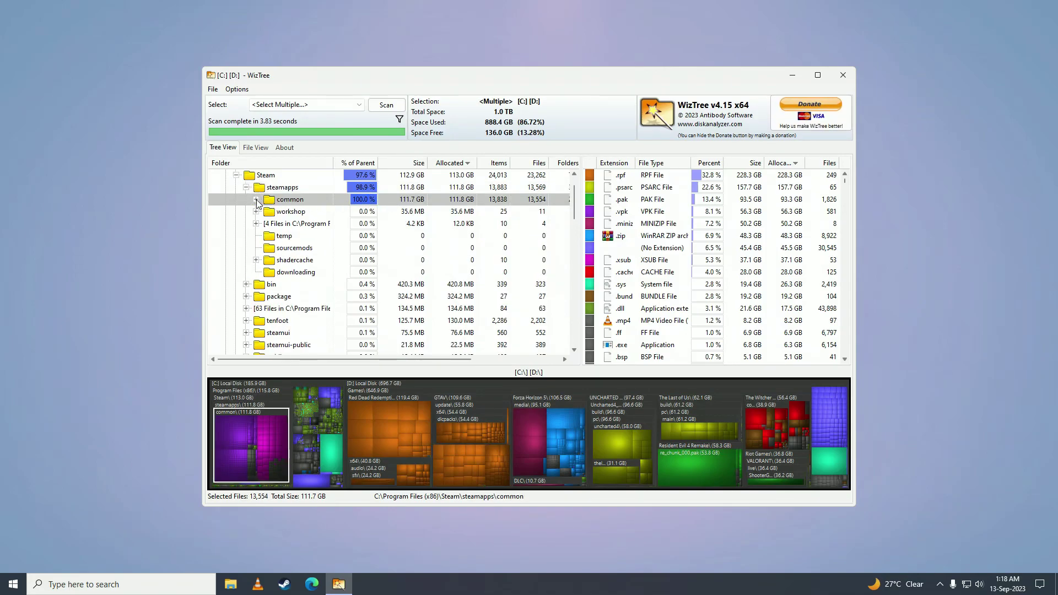
left_click(256, 199)
left_click(324, 213)
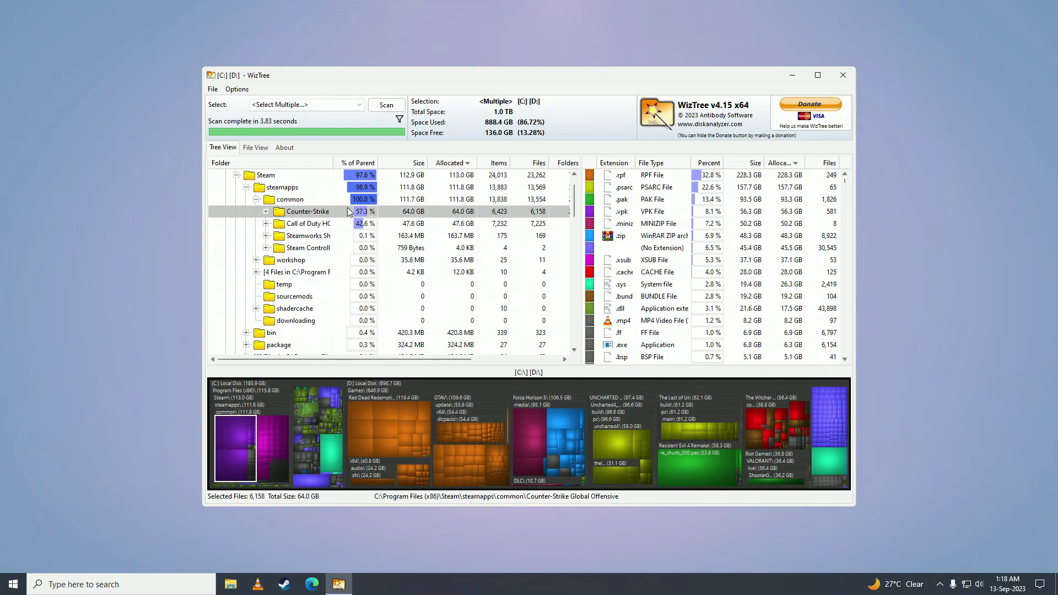
left_click(343, 227)
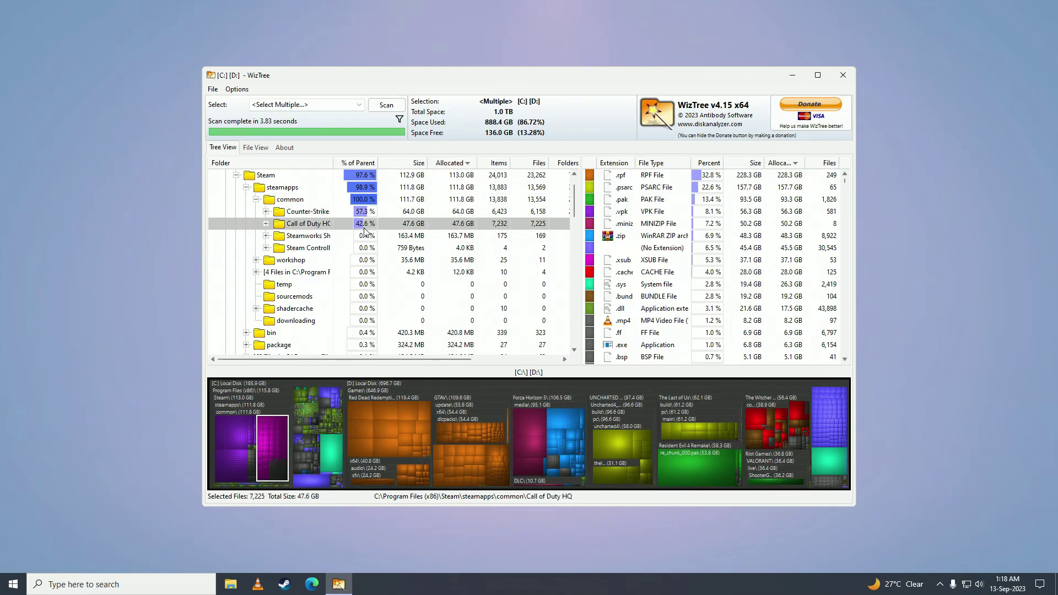
- Scan D: alone, inspect Games > Red Dead Redemption 2, then collapse the D: tree
left_click(339, 108)
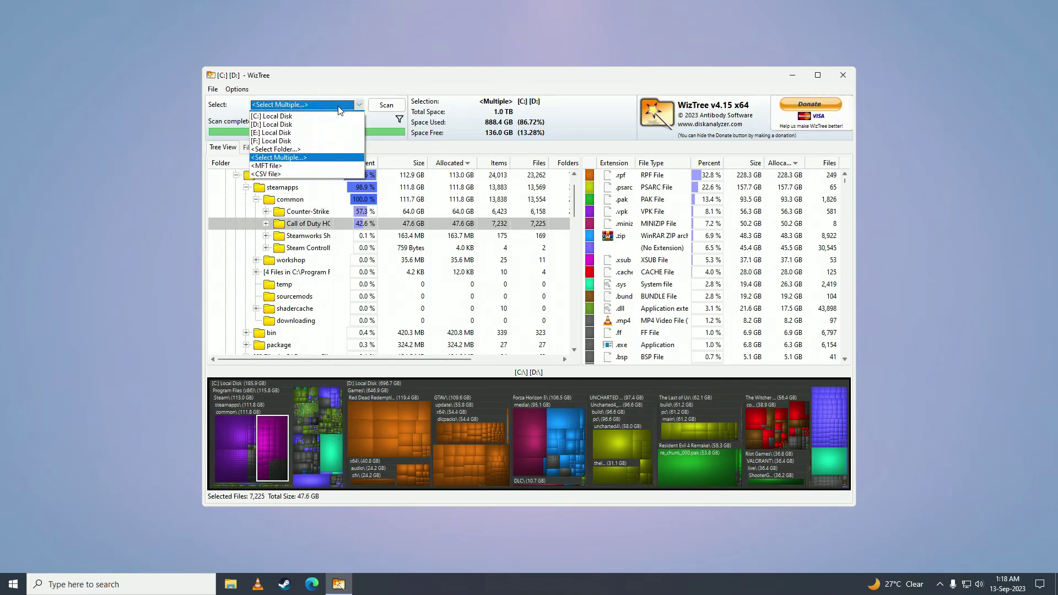
left_click(300, 124)
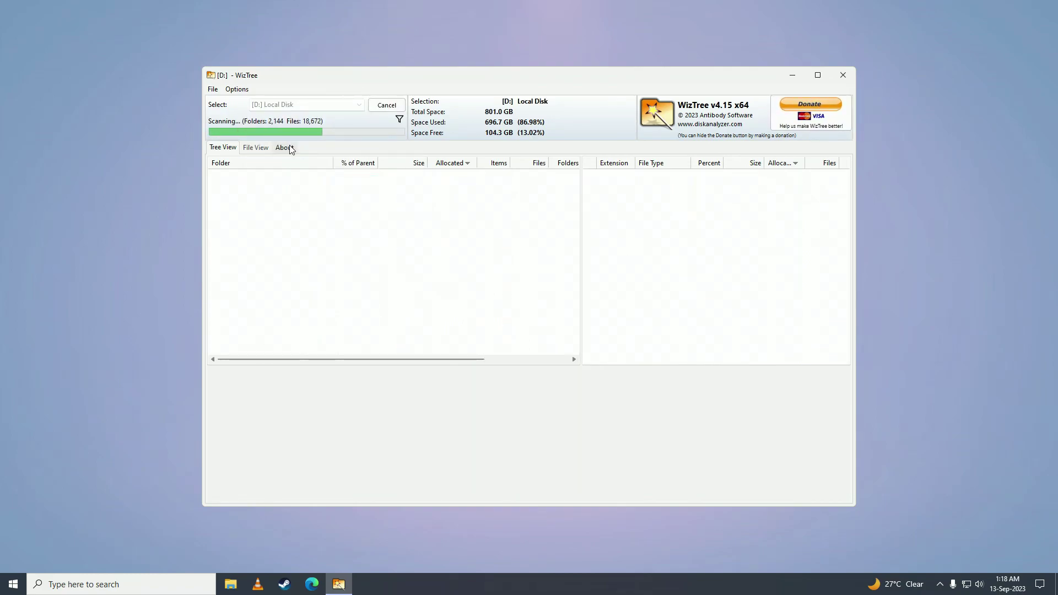
left_click(312, 187)
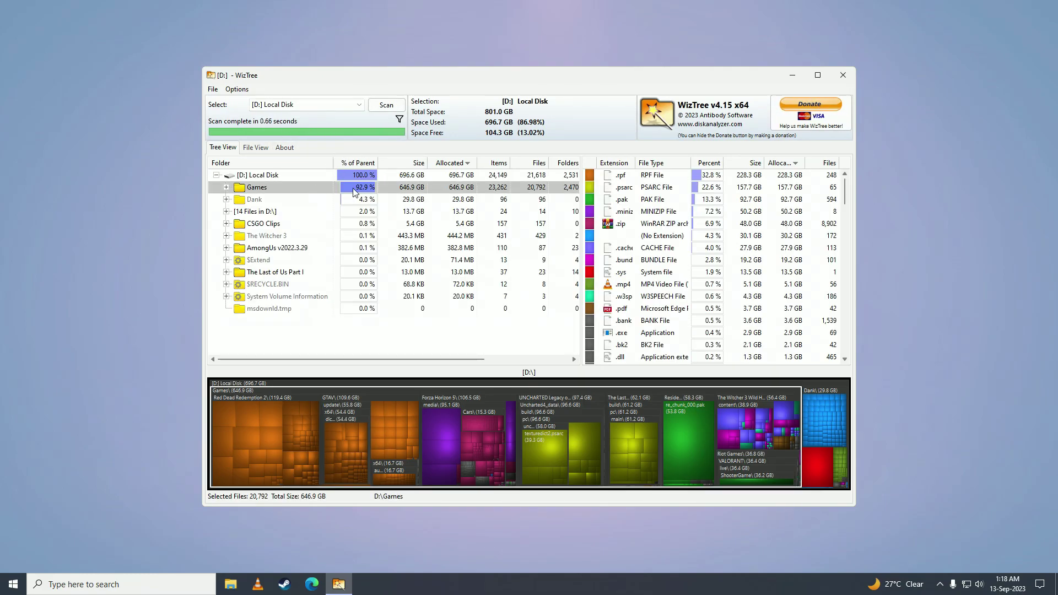
left_click(227, 188)
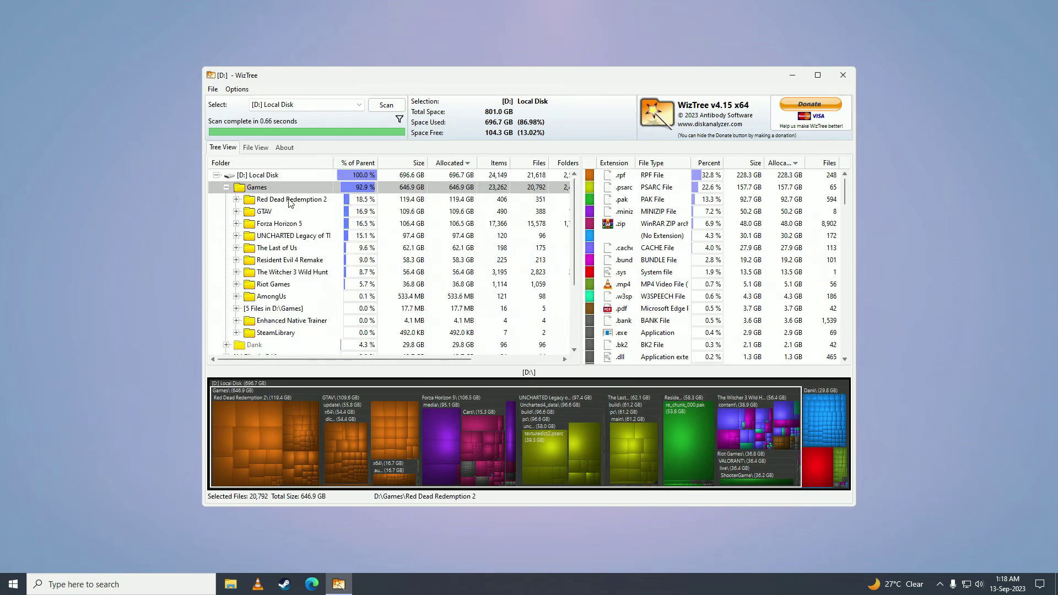
left_click(289, 204)
scroll(305, 286, "down", 2)
scroll(307, 289, "up", 2)
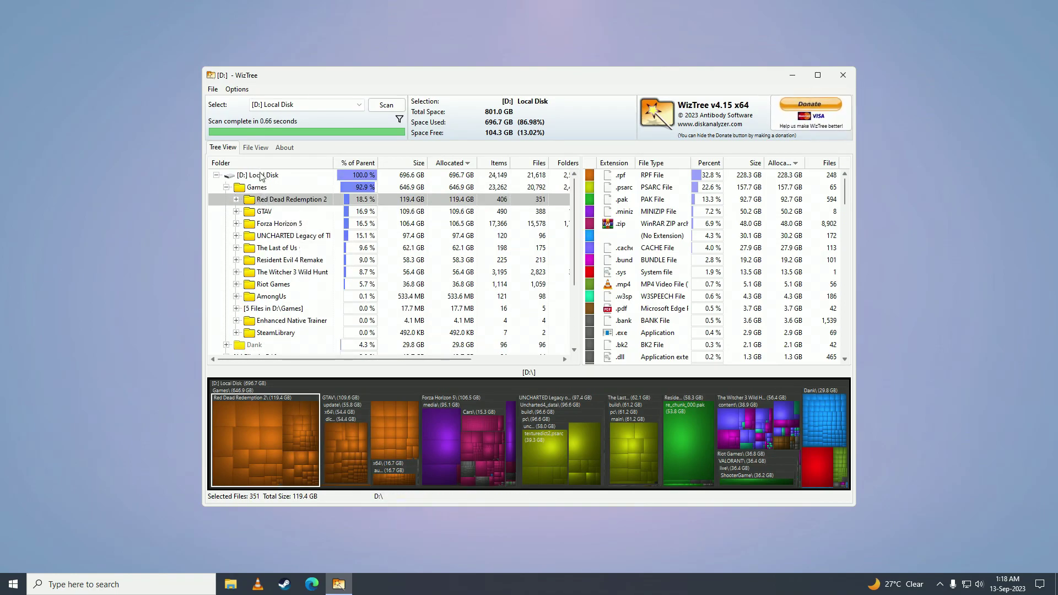
left_click(216, 176)
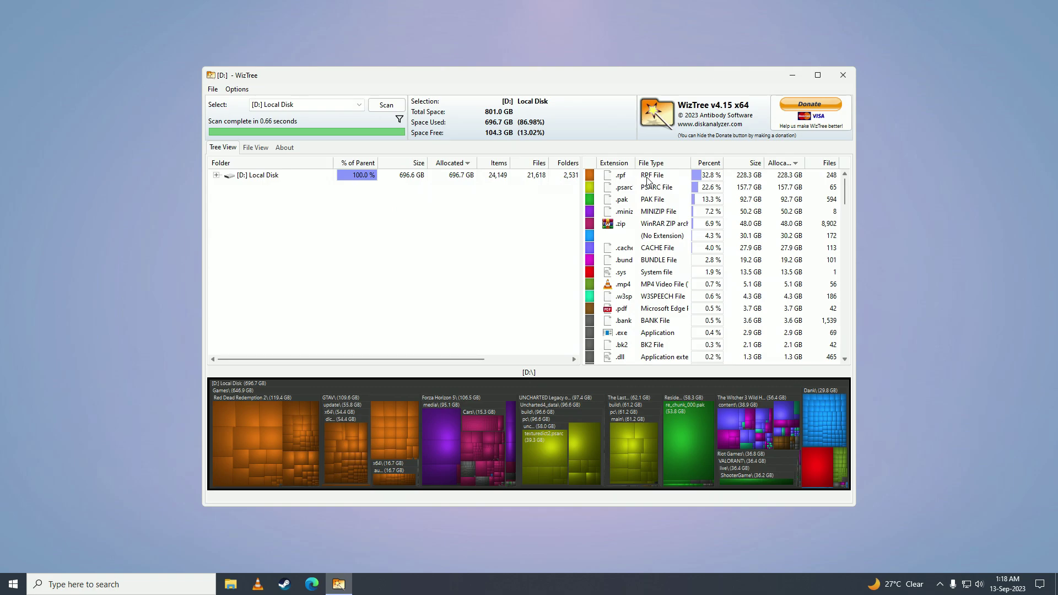
left_click(690, 184)
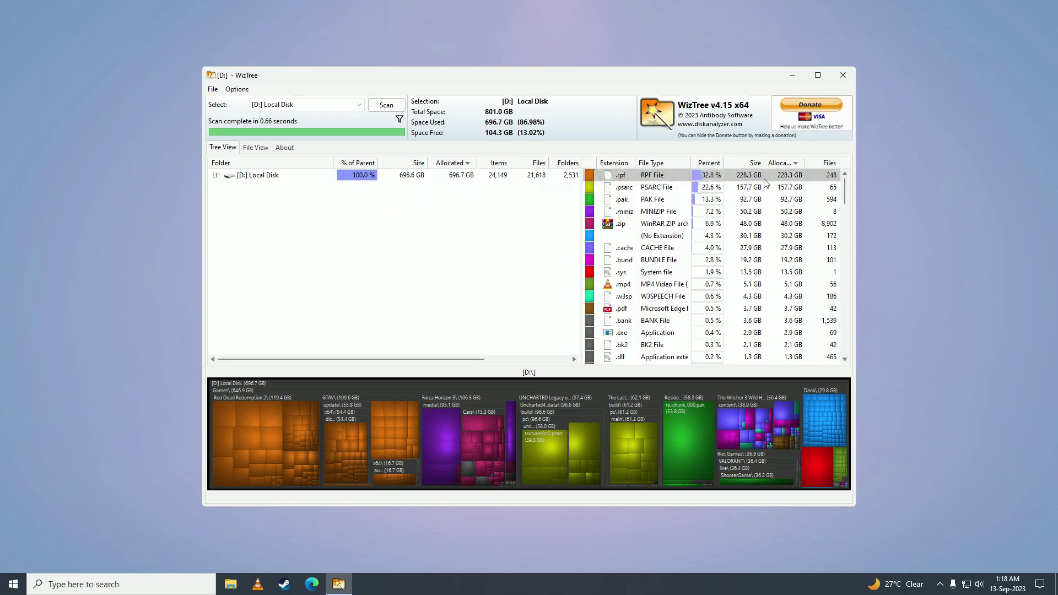
left_click(657, 191)
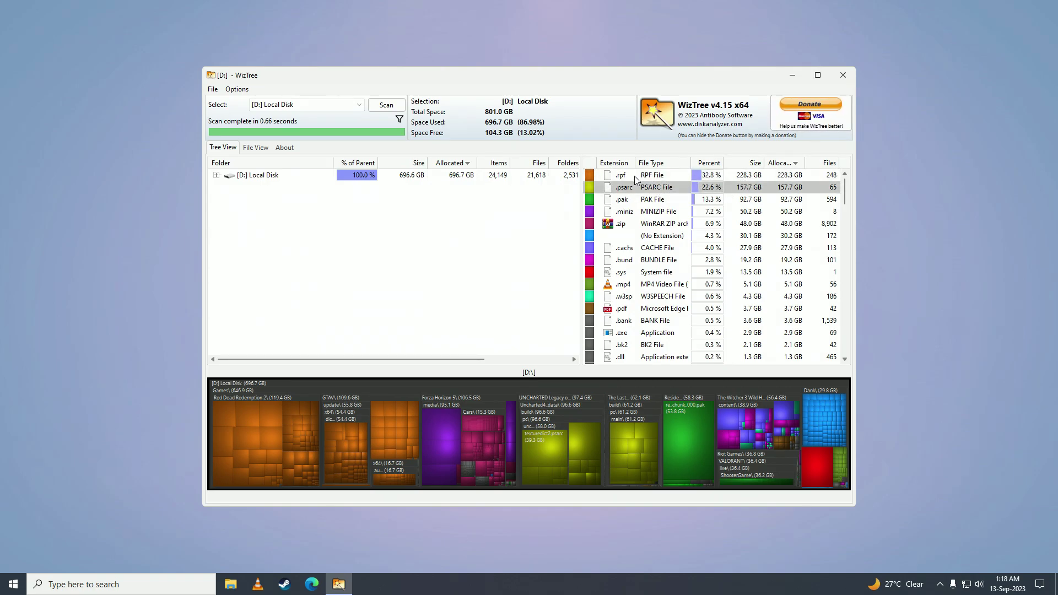
left_click_drag(663, 188, 623, 181)
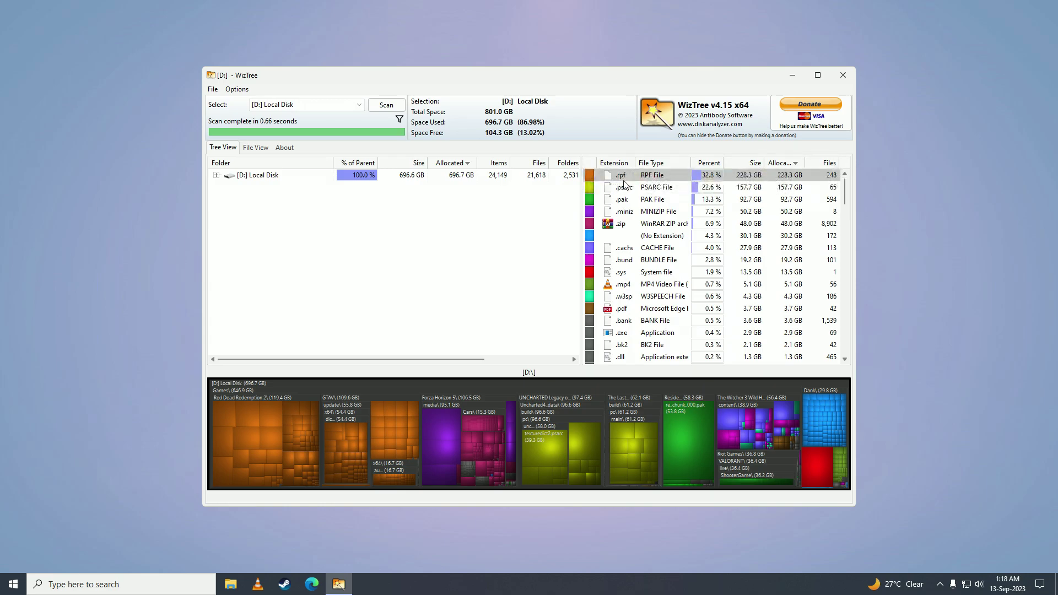